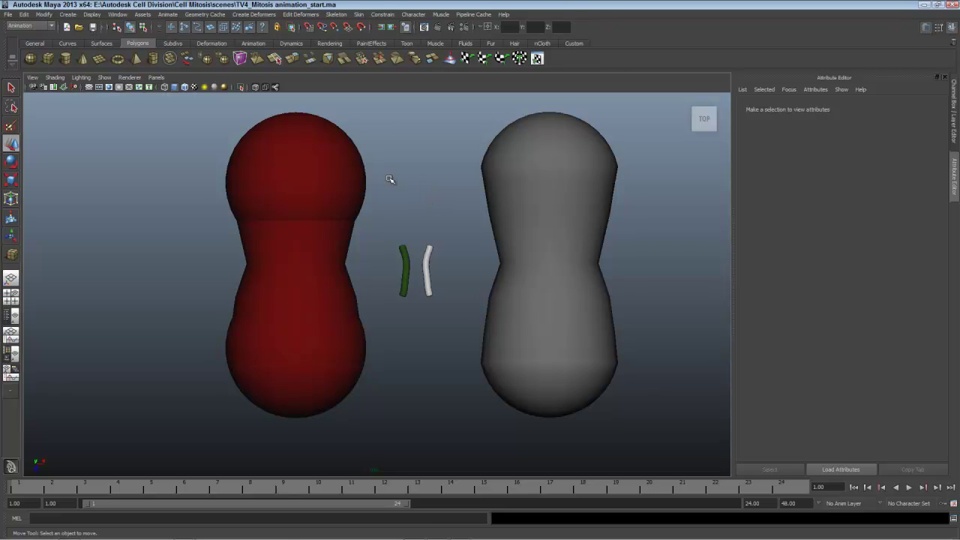
# Step: Hide Diploid_cell01 and Diploid_cell02 with Hide Selection, then reselect the red cell
pyautogui.click(333, 155)
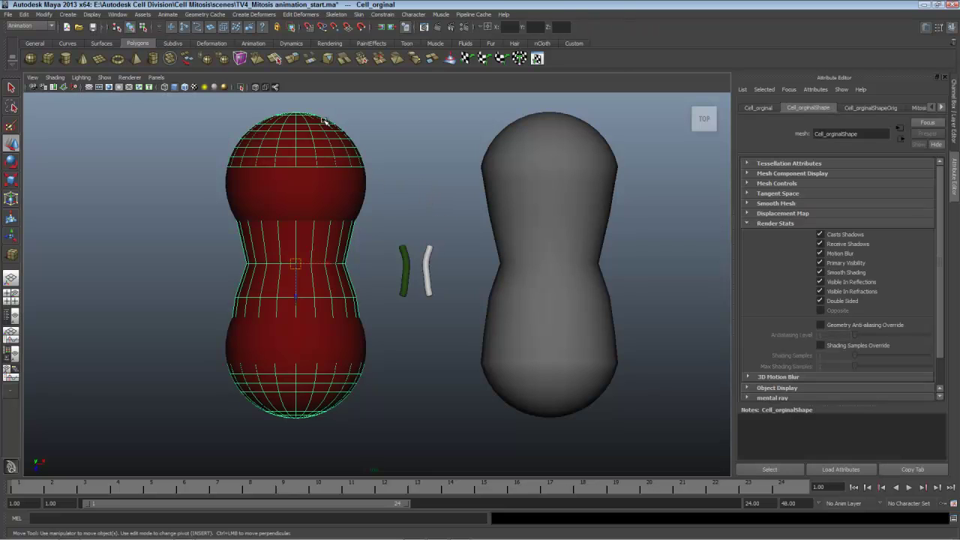
pyautogui.click(351, 191)
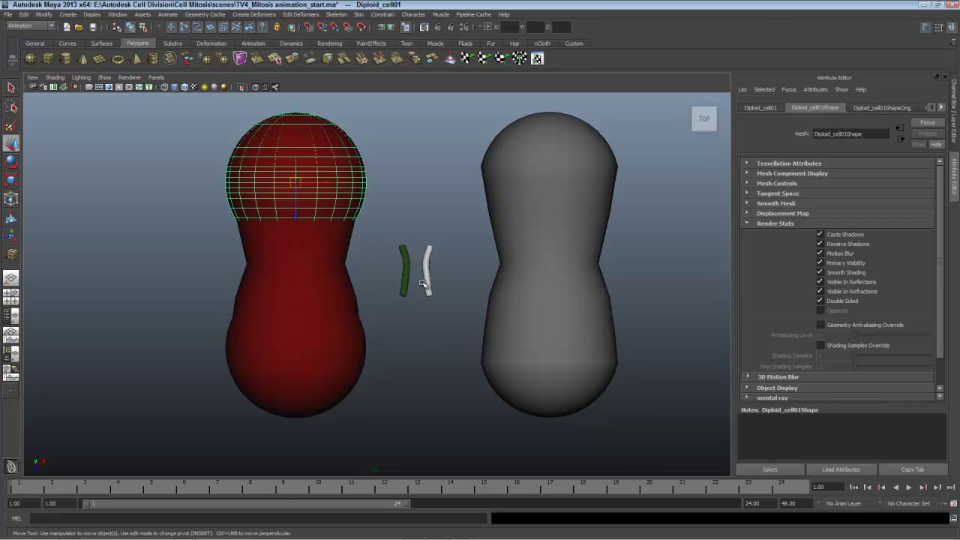
pyautogui.click(306, 346)
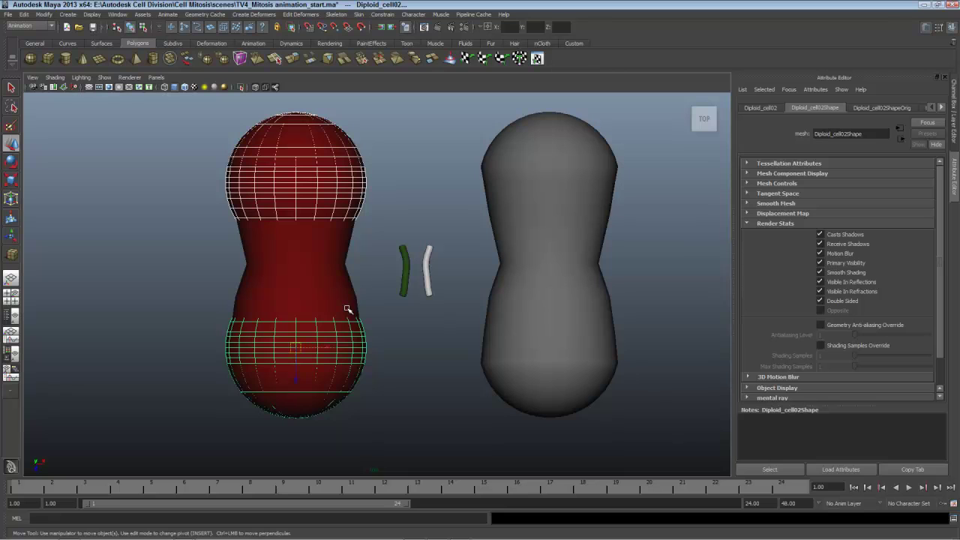
pyautogui.click(92, 14)
pyautogui.moveTo(146, 60)
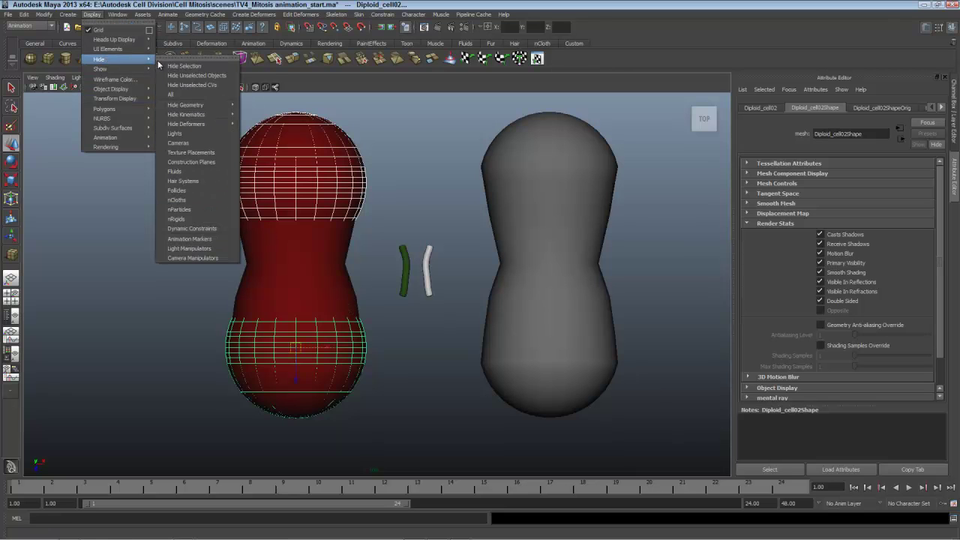
pyautogui.click(189, 68)
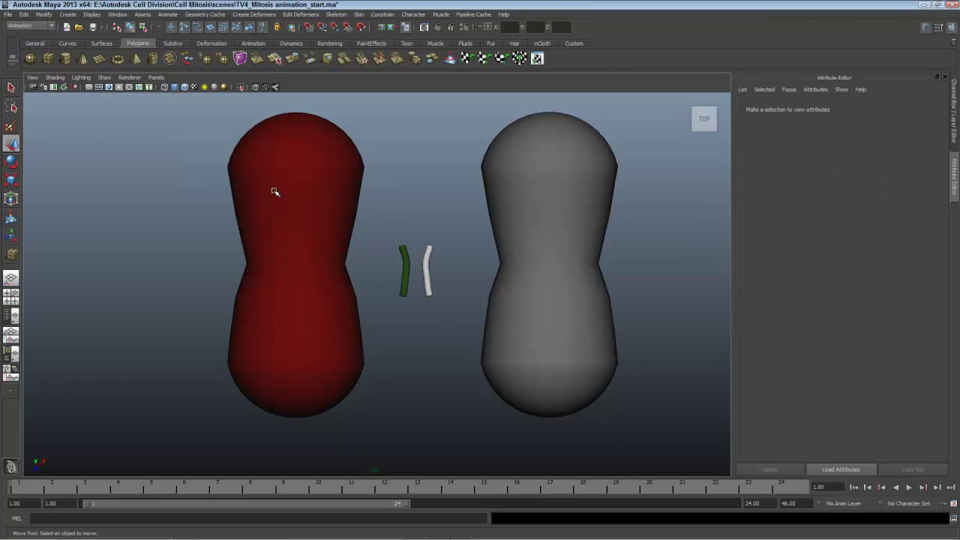
pyautogui.click(344, 214)
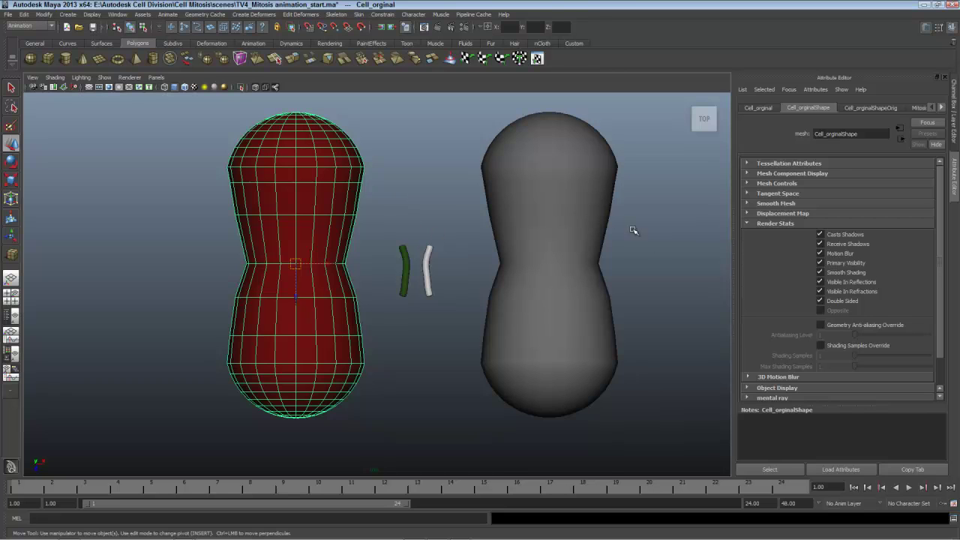
# Step: On the Mitosis tab, drag Blend_mitosis from 1.000 down to 0.000
pyautogui.click(918, 108)
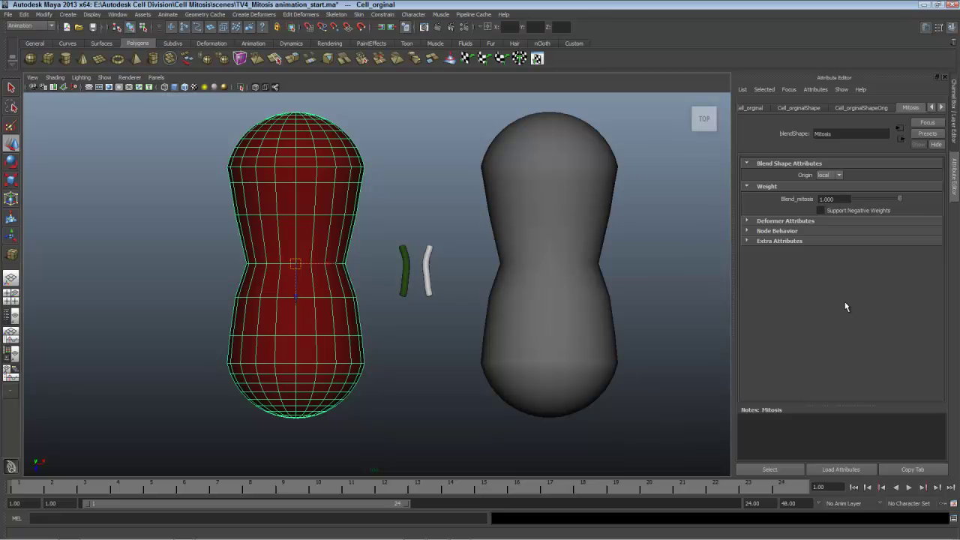
pyautogui.moveTo(903, 203); pyautogui.dragTo(844, 201)
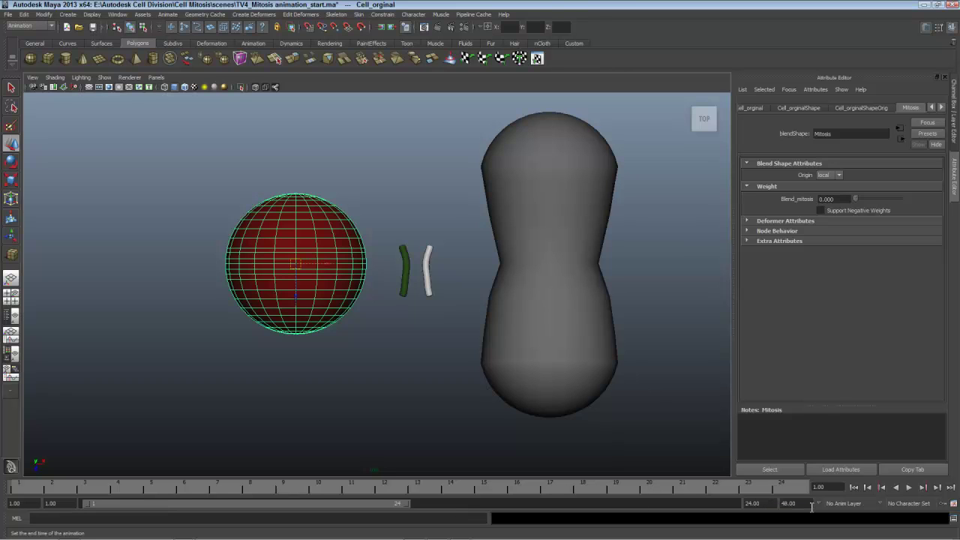
# Step: Change the playback end time field to 72
pyautogui.doubleClick(754, 503)
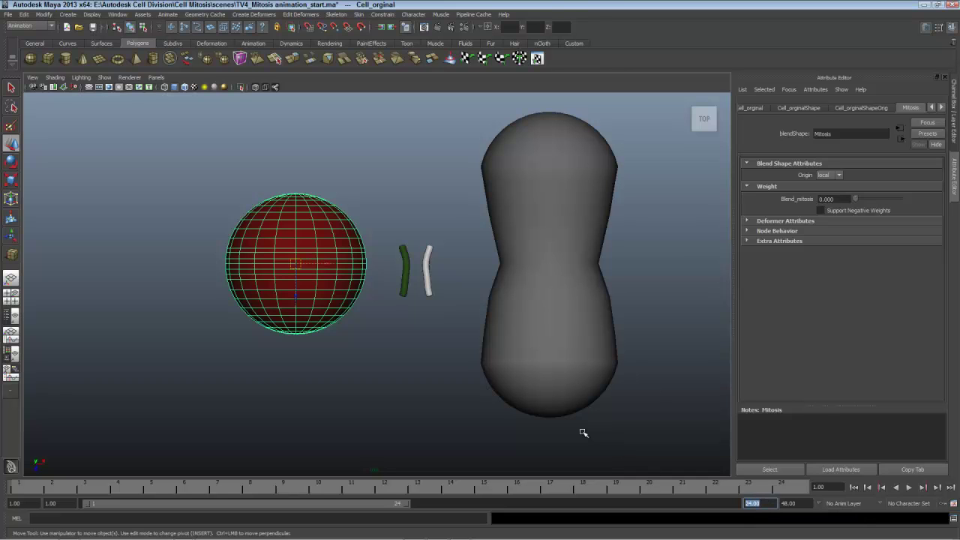
pyautogui.write('72')
pyautogui.press('Return')
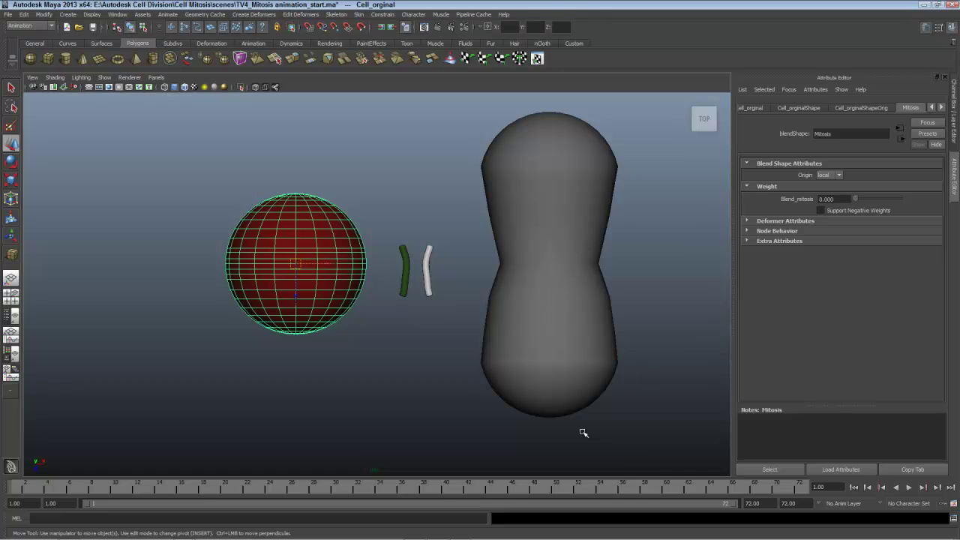
# Step: Open Animation Preferences and check the Settings page showing Film (24 fps) time units
pyautogui.click(956, 507)
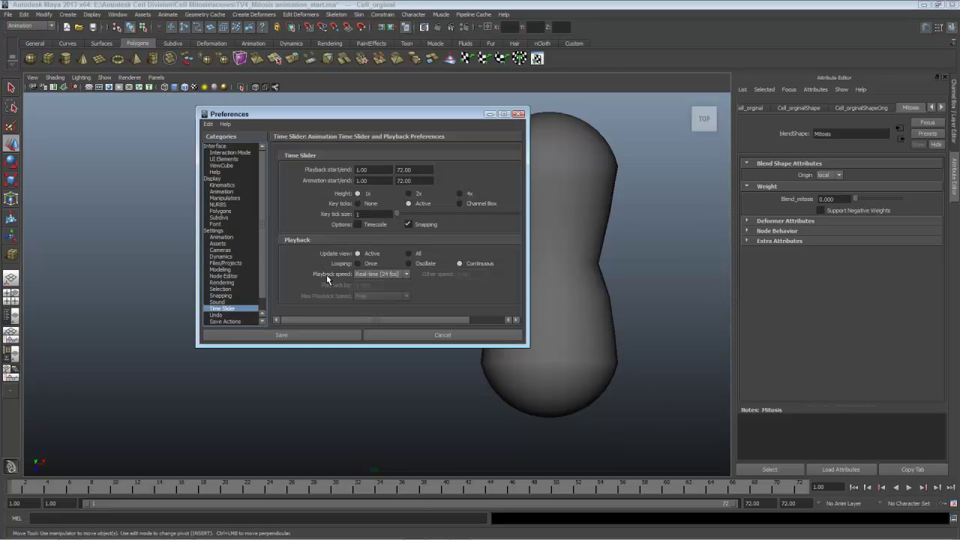
pyautogui.click(222, 231)
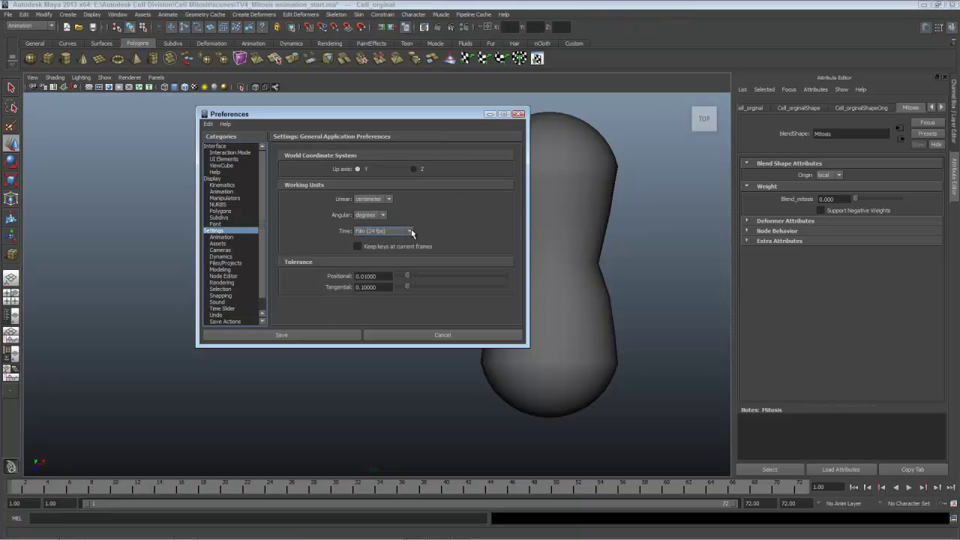
# Step: Close Preferences, play and stop the timeline, then expand Mitosis under INPUTS in the Channel Box
pyautogui.click(425, 336)
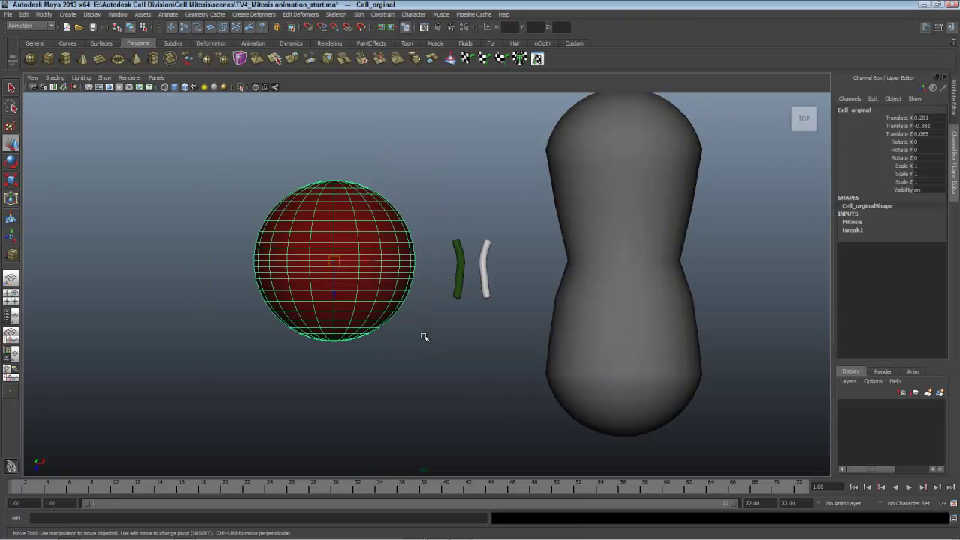
pyautogui.hotkey('alt', 'v')
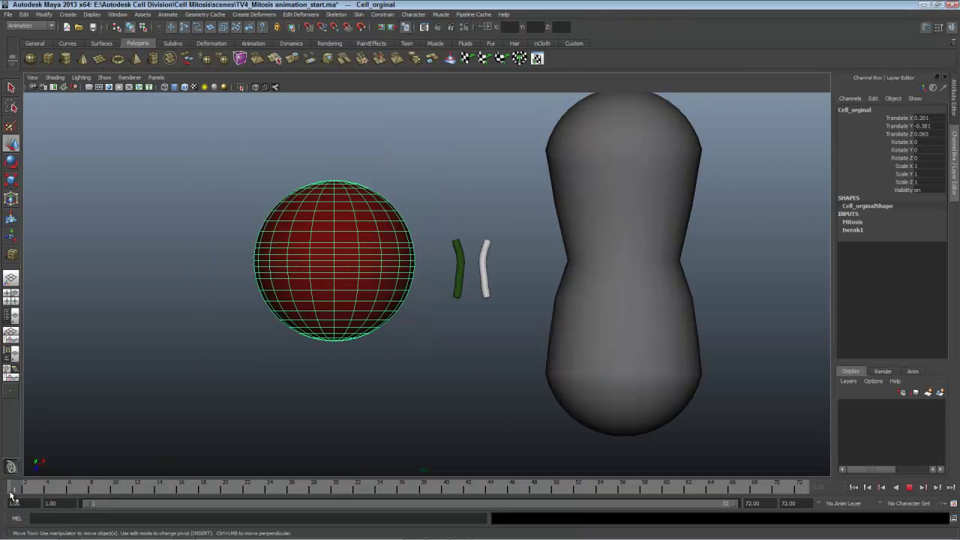
pyautogui.hotkey('alt', 'v')
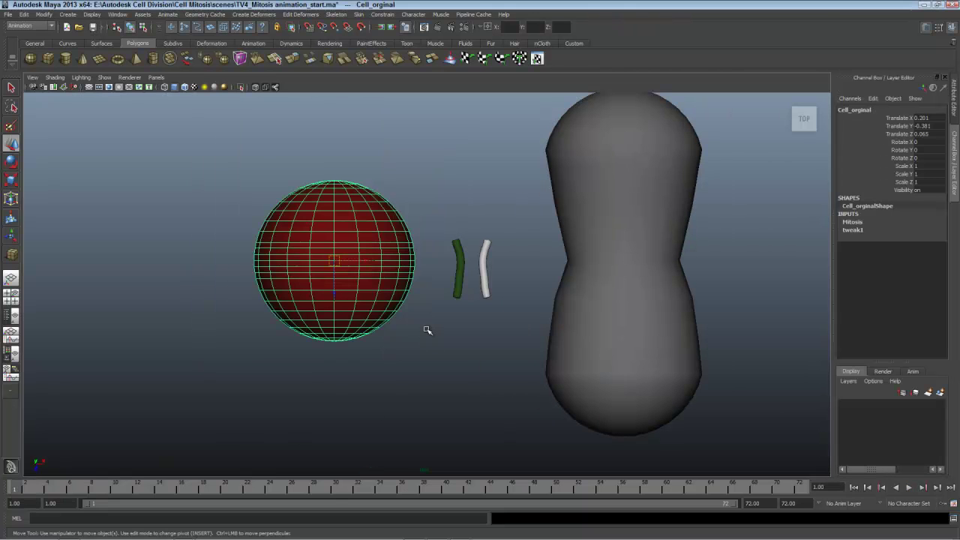
pyautogui.click(862, 224)
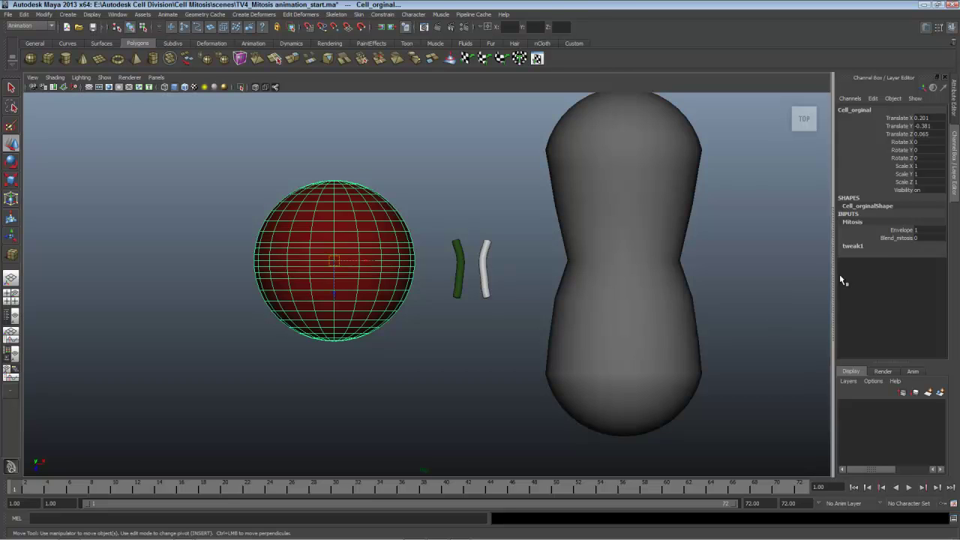
# Step: Key Blend_mitosis at 0 on frame 1
pyautogui.click(898, 243)
pyautogui.rightClick(899, 243)
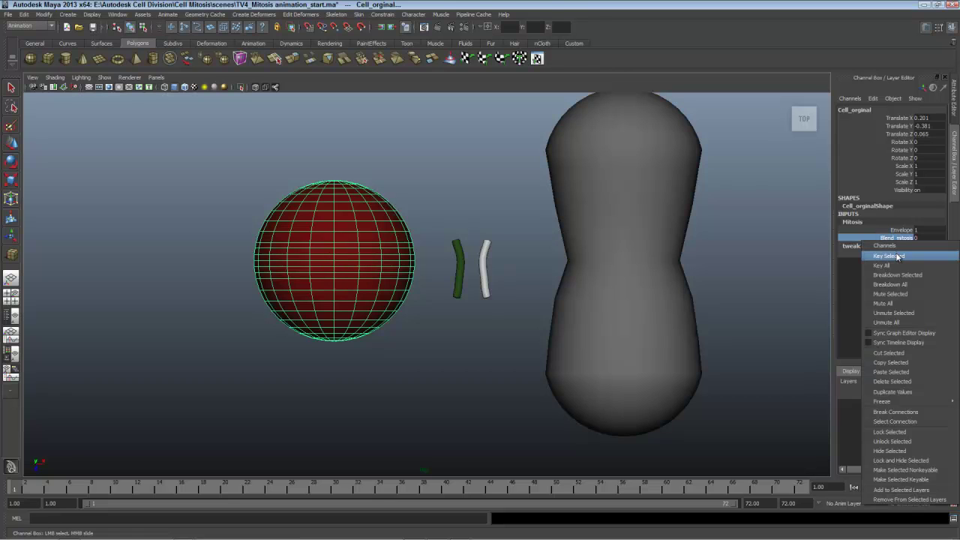
pyautogui.click(898, 257)
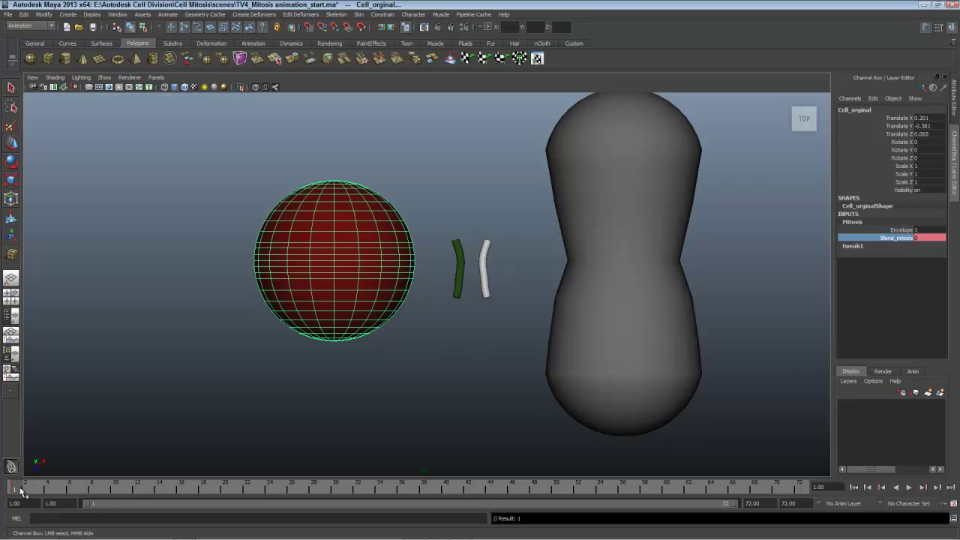
# Step: At frame 72, set Blend_mitosis to 1 and key it
pyautogui.hotkey('alt', 'v')
pyautogui.moveTo(256, 488); pyautogui.dragTo(808, 495)
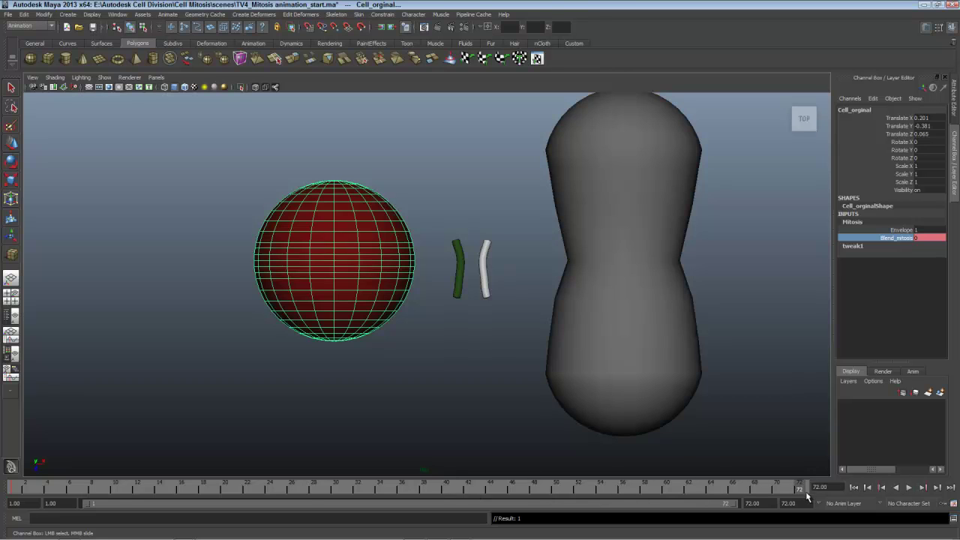
pyautogui.doubleClick(927, 238)
pyautogui.write('1')
pyautogui.press('Return')
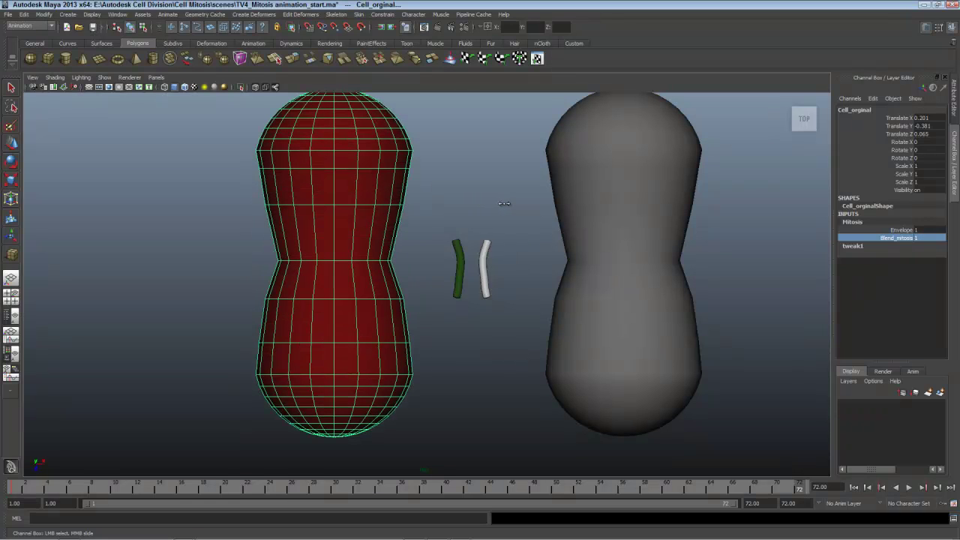
pyautogui.rightClick(892, 240)
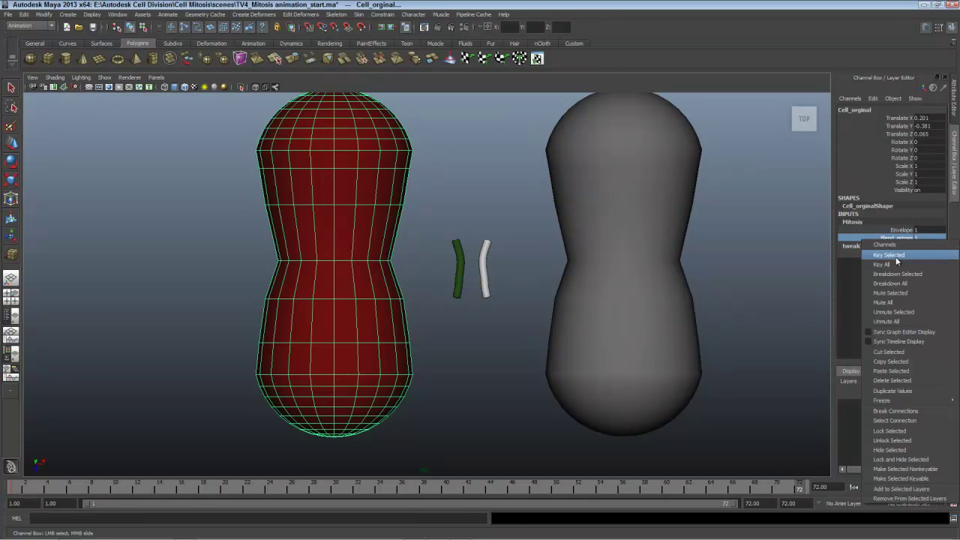
pyautogui.click(895, 257)
# Step: Replay the morph from frame 1, then open the Time Slider playback preferences
pyautogui.click(860, 490)
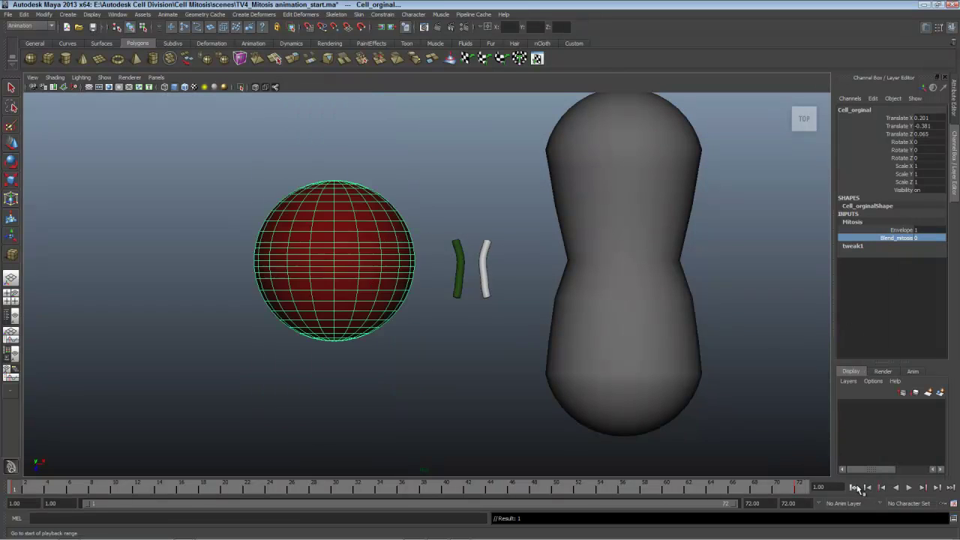
pyautogui.click(908, 489)
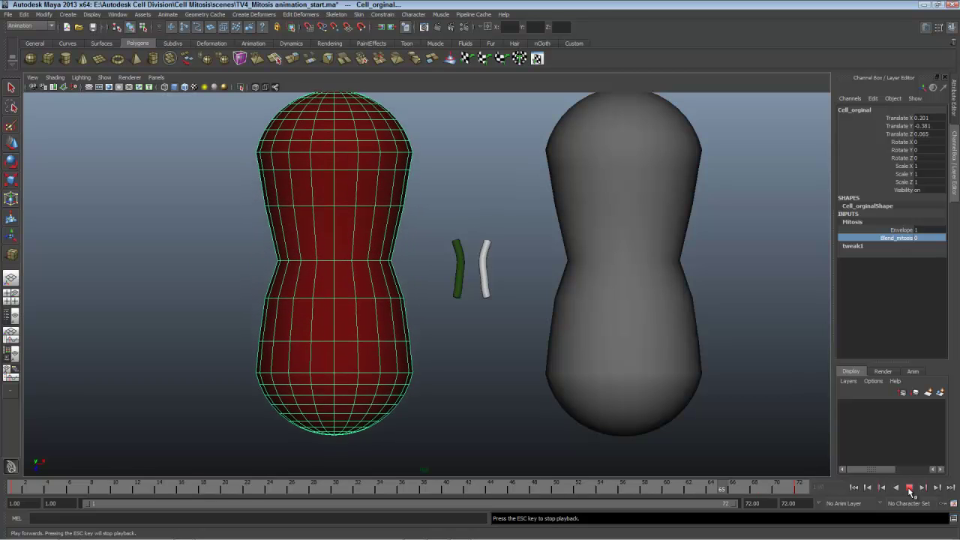
pyautogui.click(910, 488)
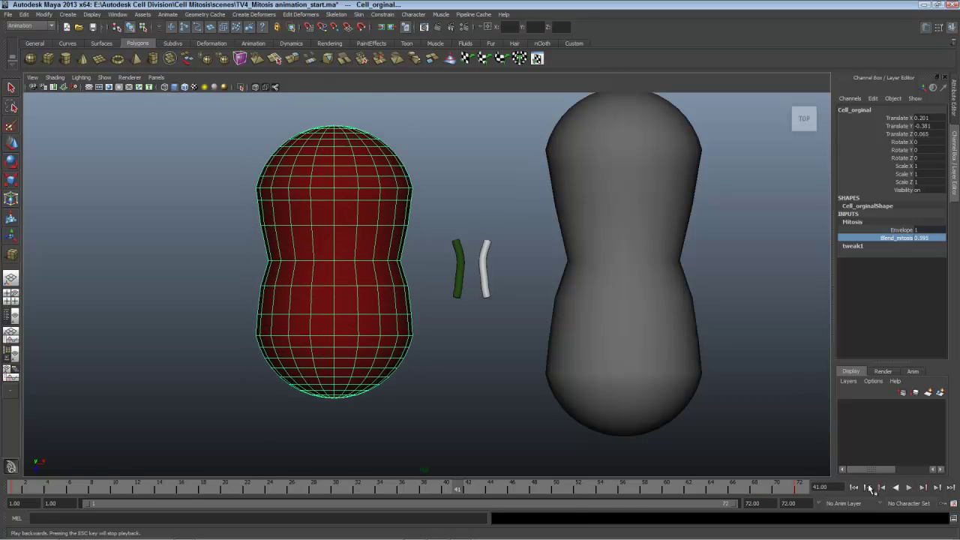
pyautogui.click(854, 488)
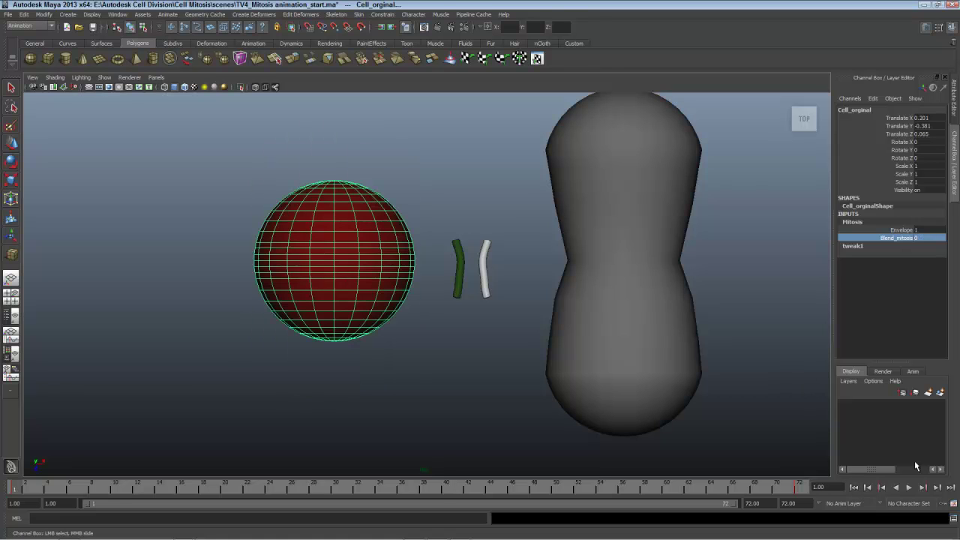
pyautogui.click(952, 503)
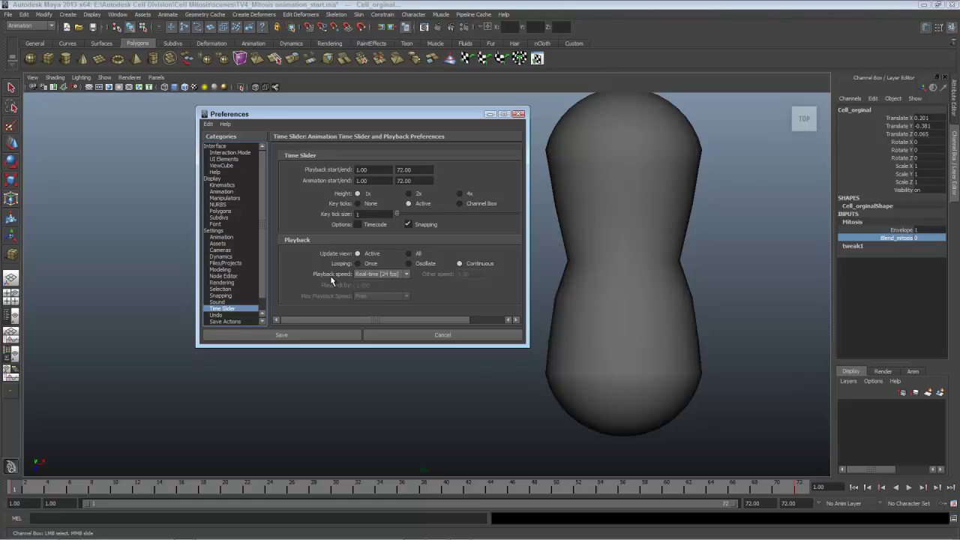
# Step: Cancel Preferences and replay the morph, stopping with the cell fully divided at frame 72
pyautogui.click(372, 339)
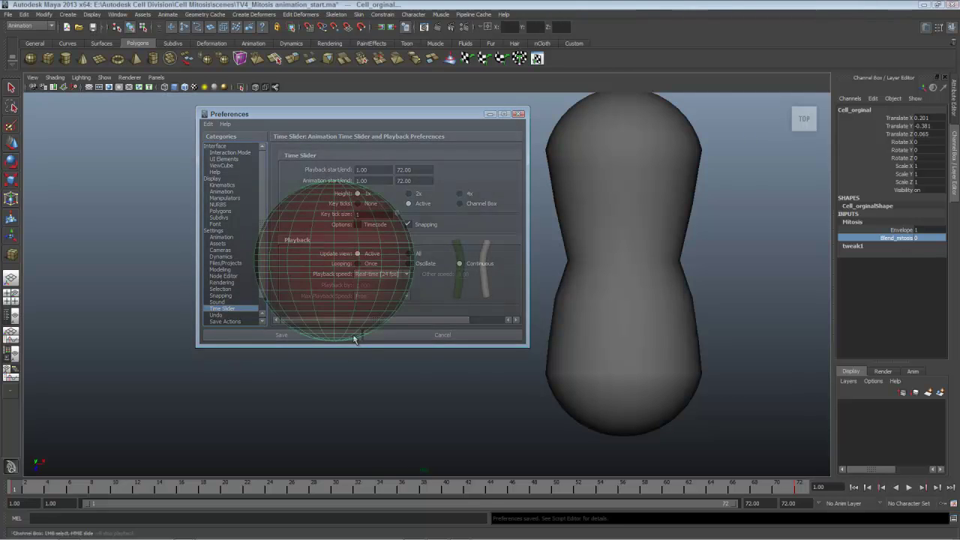
pyautogui.hotkey('alt', 'v')
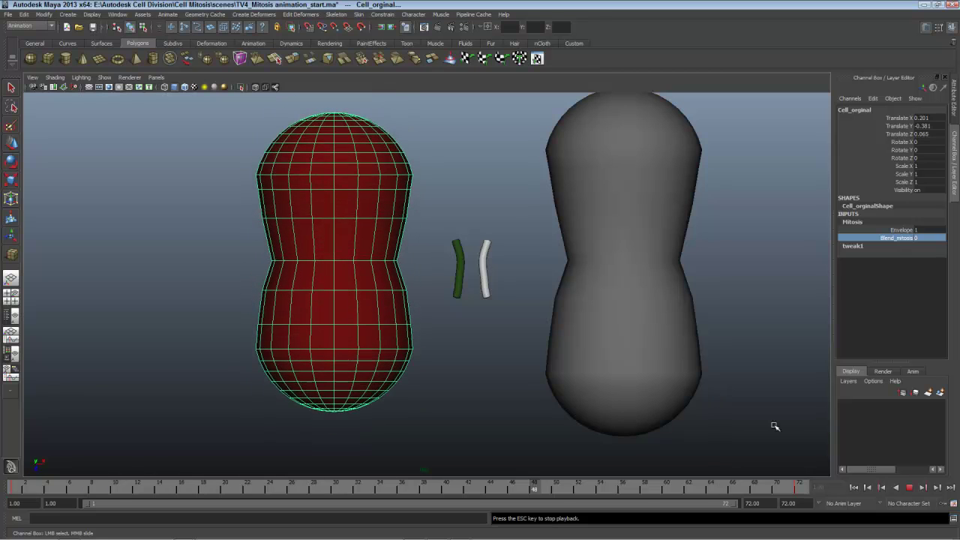
pyautogui.click(910, 489)
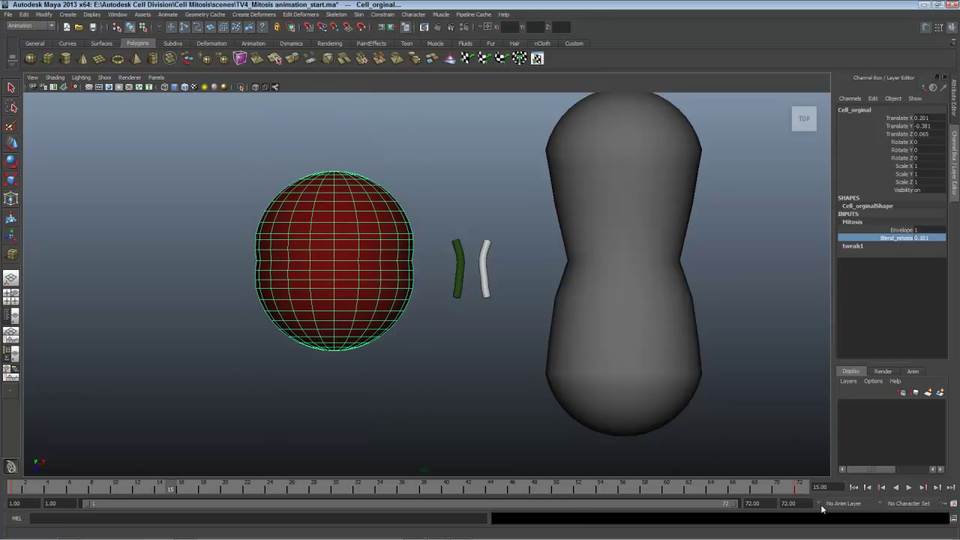
pyautogui.click(800, 488)
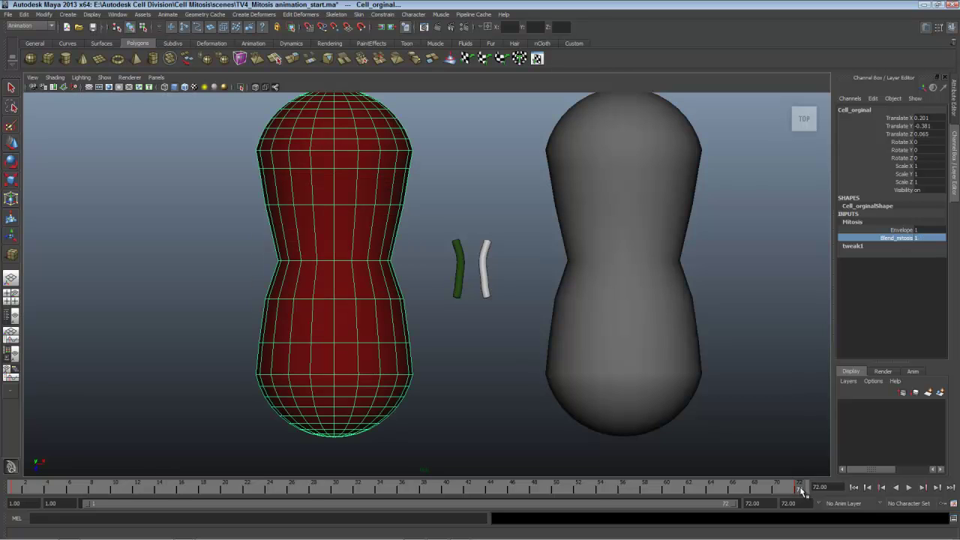
pyautogui.keyDown('shift'); pyautogui.moveTo(801, 490); pyautogui.dragTo(15, 503); pyautogui.keyUp('shift')
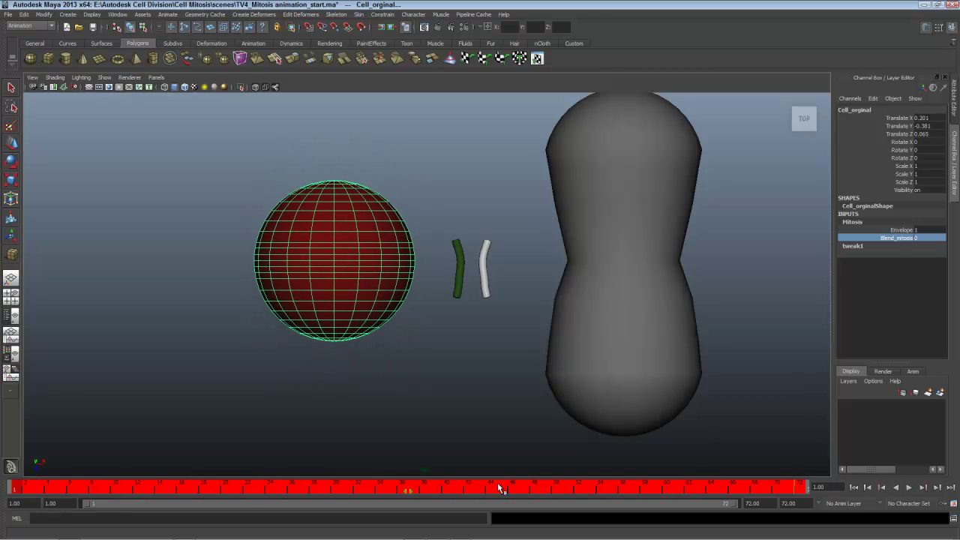
pyautogui.keyDown('shift'); pyautogui.moveTo(808, 489); pyautogui.dragTo(533, 490); pyautogui.keyUp('shift')
pyautogui.click(562, 432)
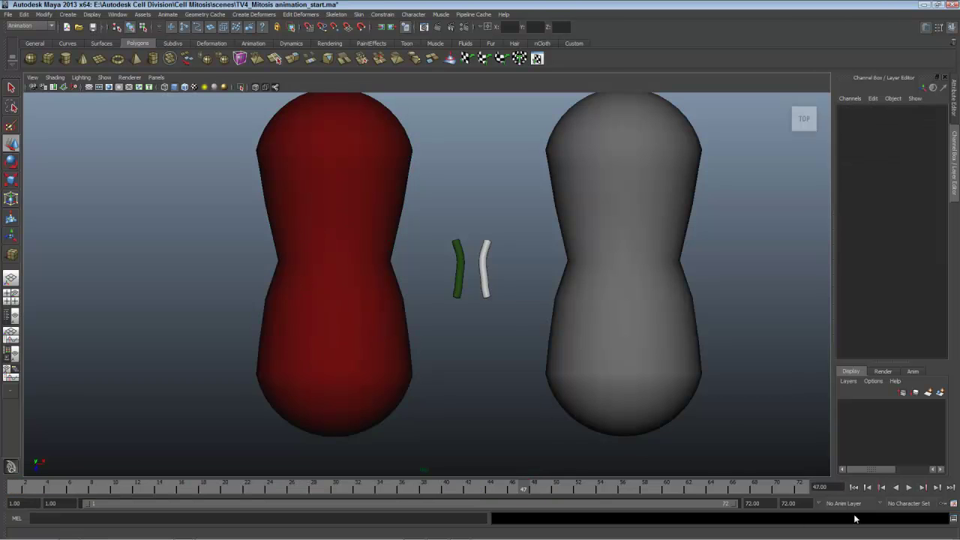
pyautogui.click(853, 488)
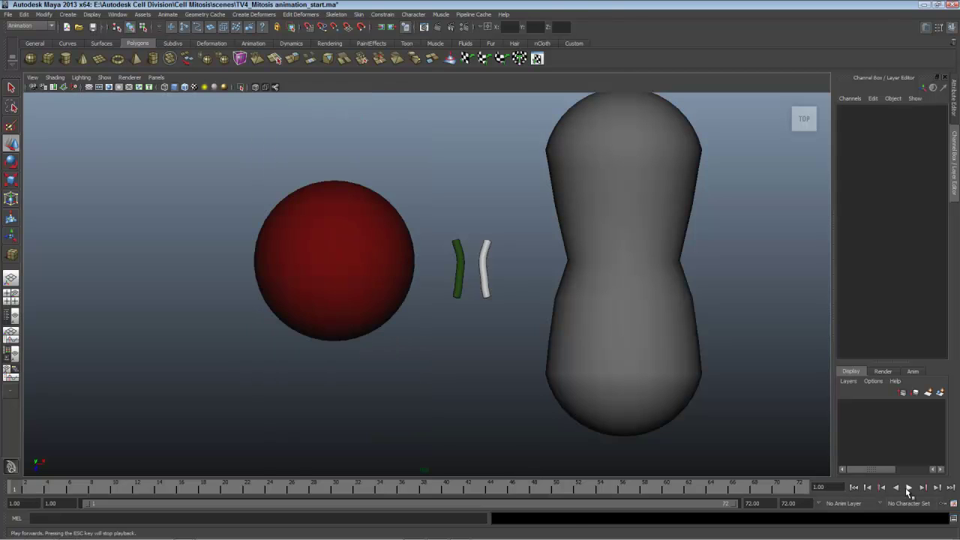
pyautogui.click(908, 489)
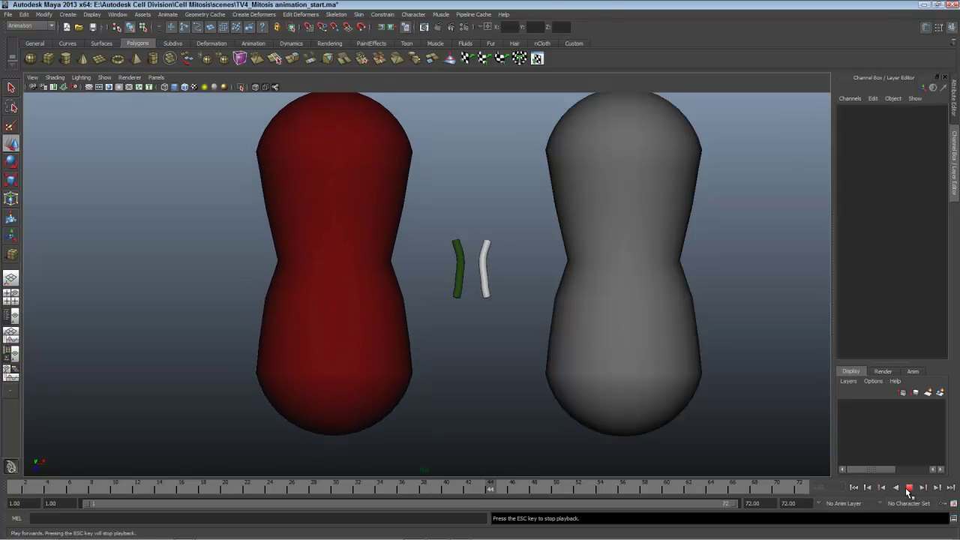
pyautogui.click(909, 488)
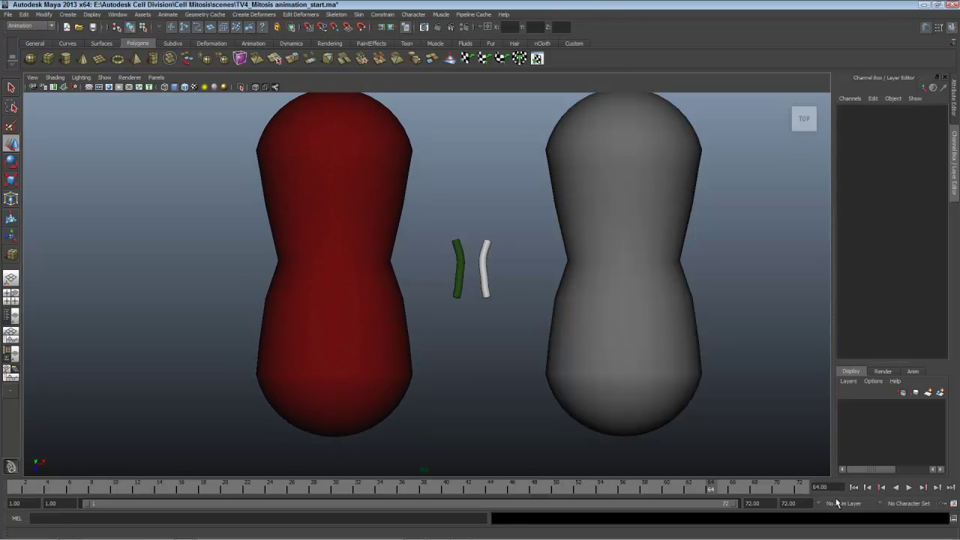
pyautogui.click(535, 489)
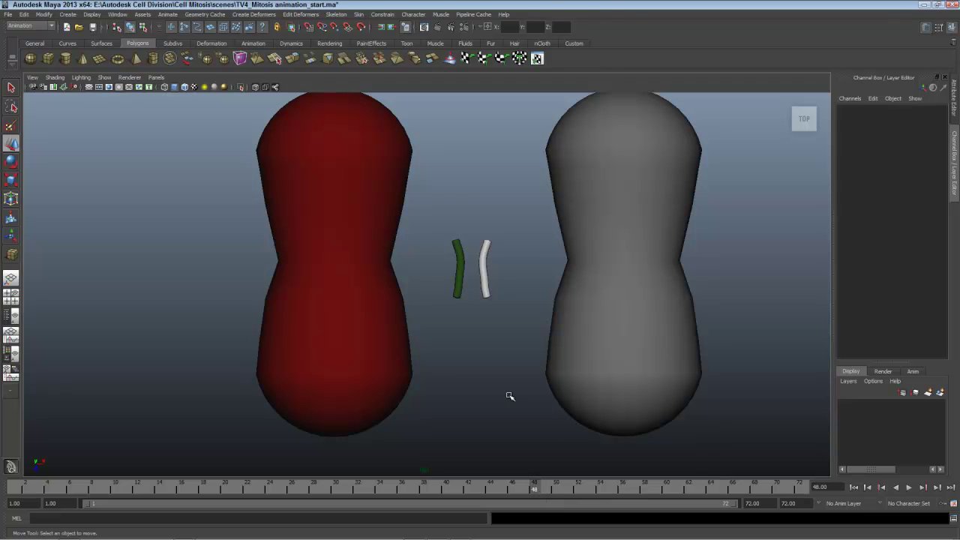
# Step: Select the cell, open its Cell_wall material, and key Transparency as opaque at frame 48
pyautogui.click(370, 372)
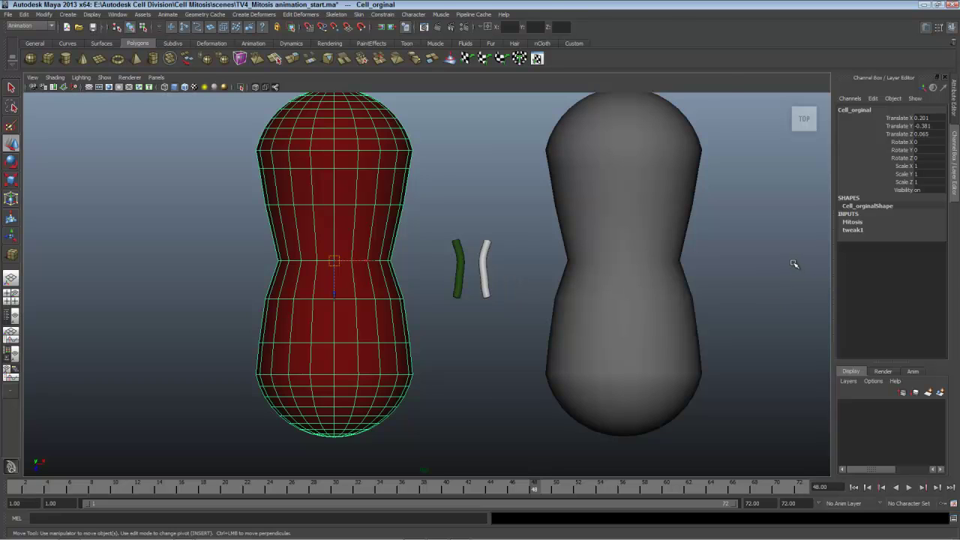
pyautogui.hotkey('ctrl', 'a')
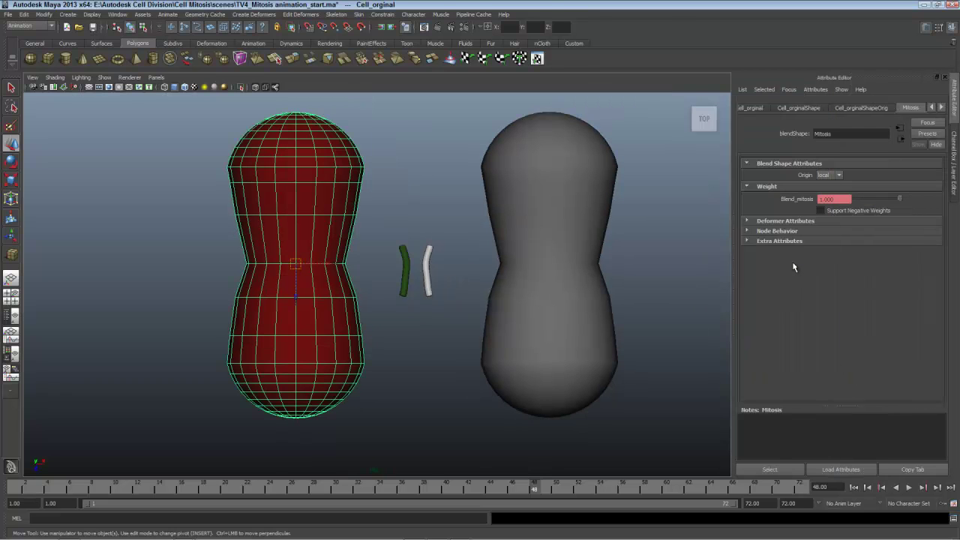
pyautogui.click(941, 108)
pyautogui.click(941, 108)
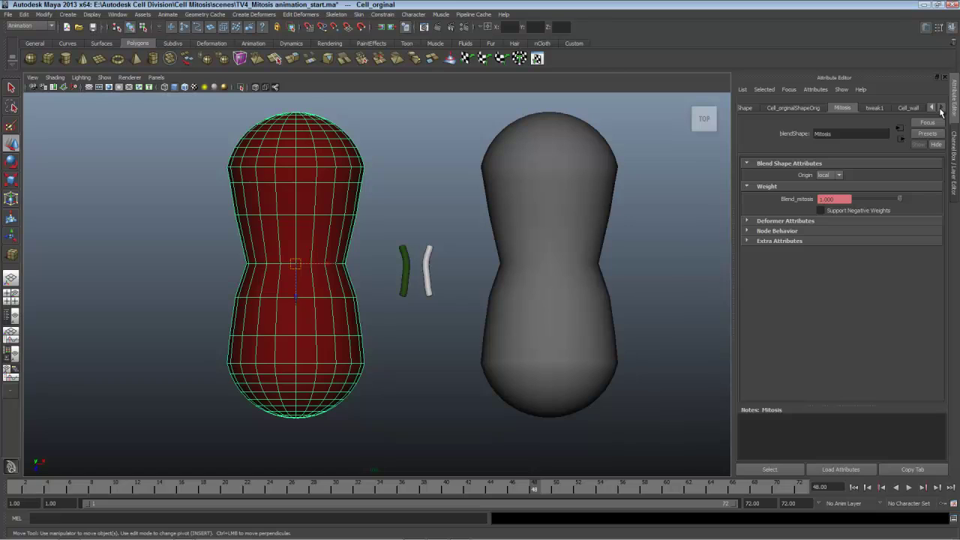
pyautogui.click(910, 109)
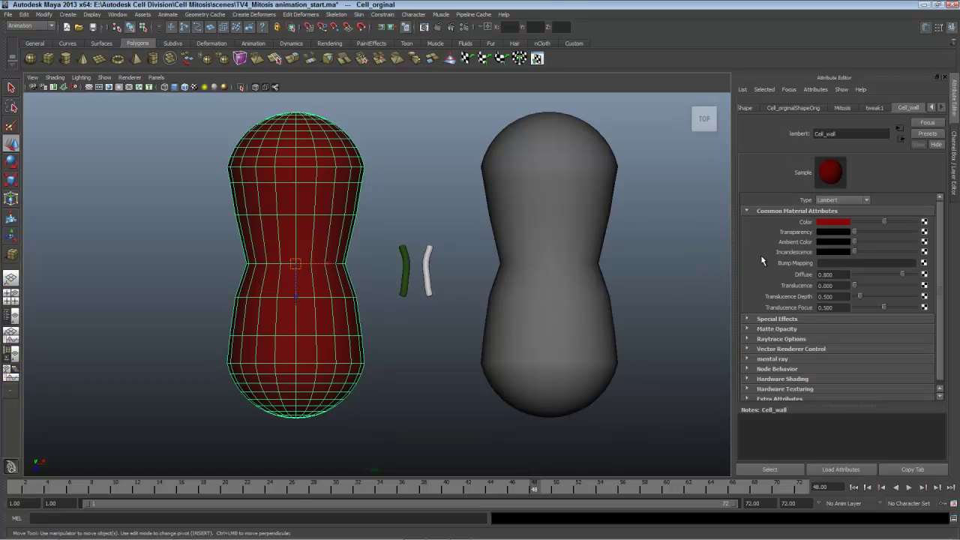
pyautogui.rightClick(798, 231)
pyautogui.click(821, 249)
# Step: At frame 72, drag Cell_wall Transparency to full white and key it
pyautogui.hotkey('alt', 'v')
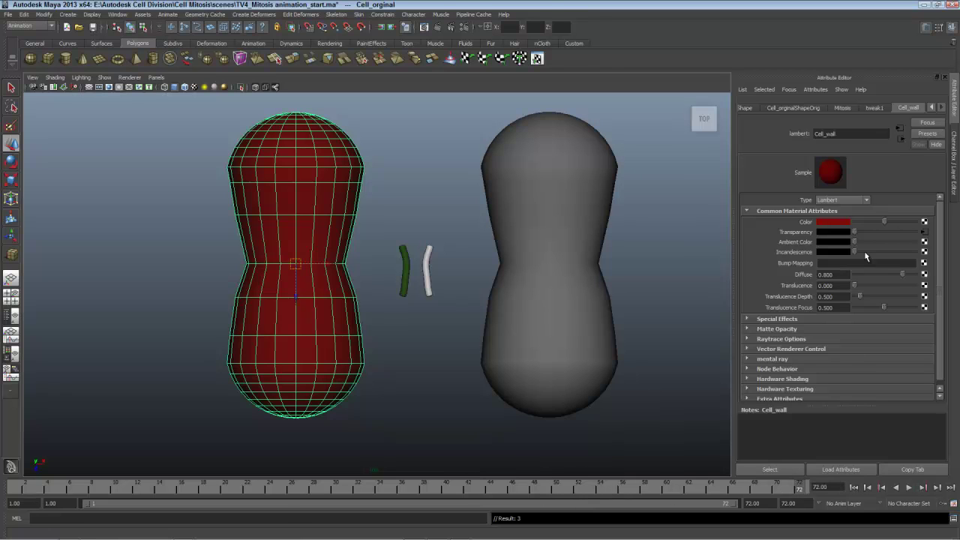
pyautogui.moveTo(854, 230); pyautogui.dragTo(930, 237)
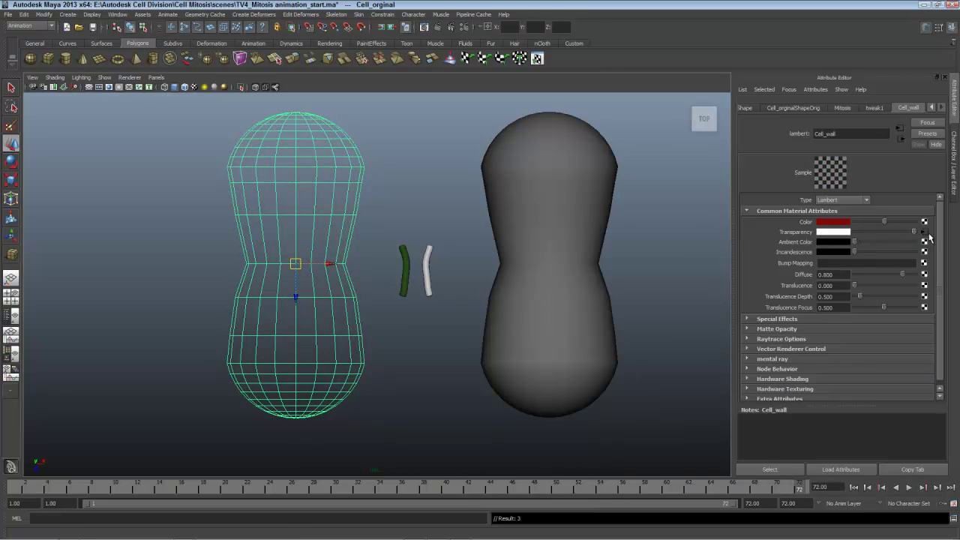
pyautogui.rightClick(803, 236)
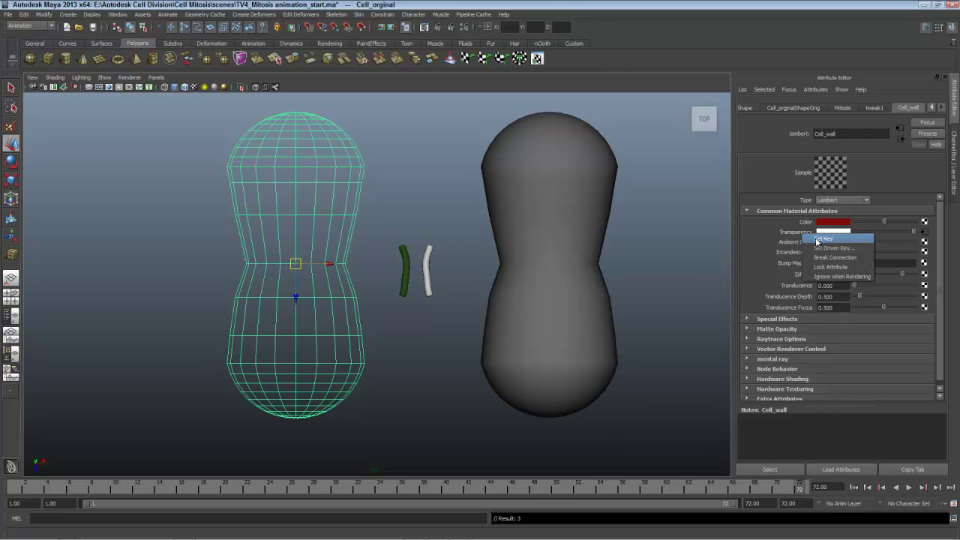
pyautogui.click(829, 422)
pyautogui.click(854, 487)
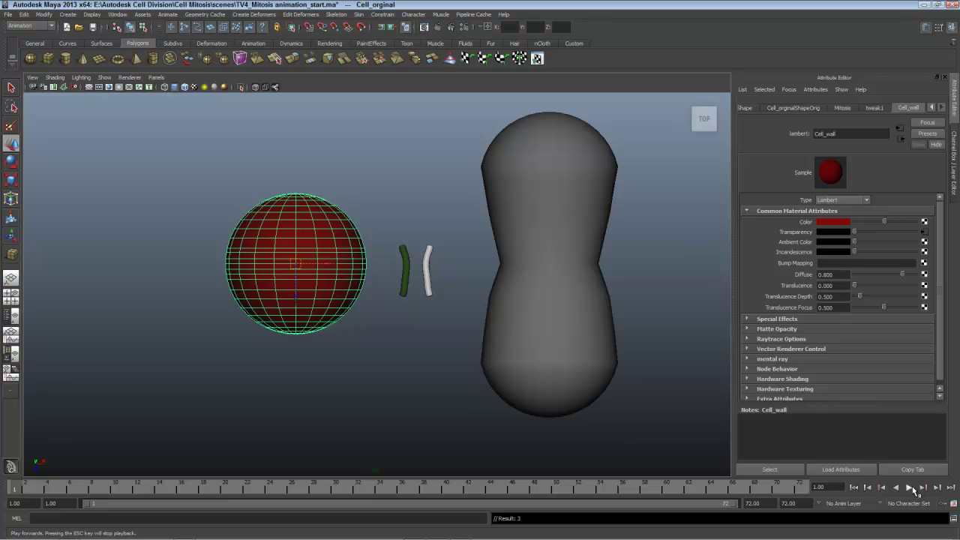
pyautogui.click(454, 418)
pyautogui.click(908, 488)
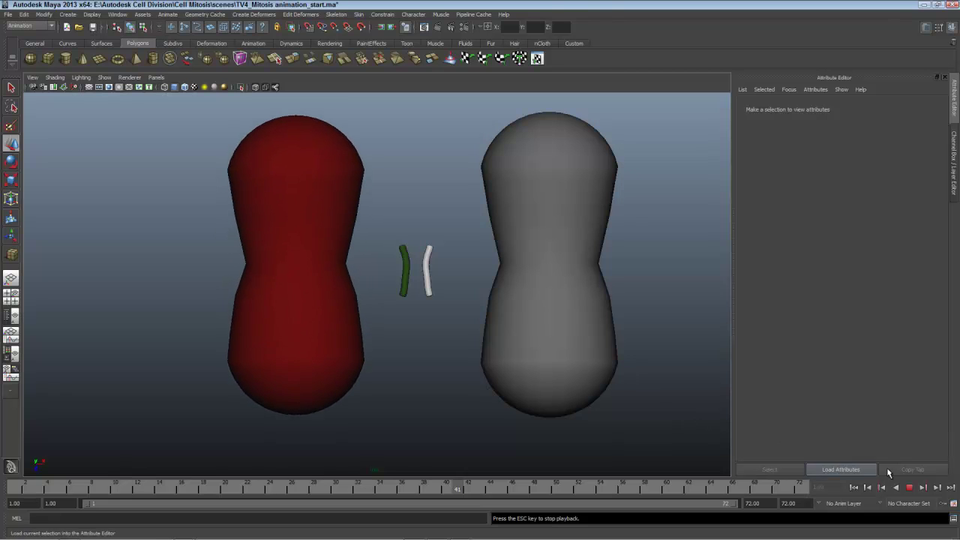
pyautogui.click(909, 488)
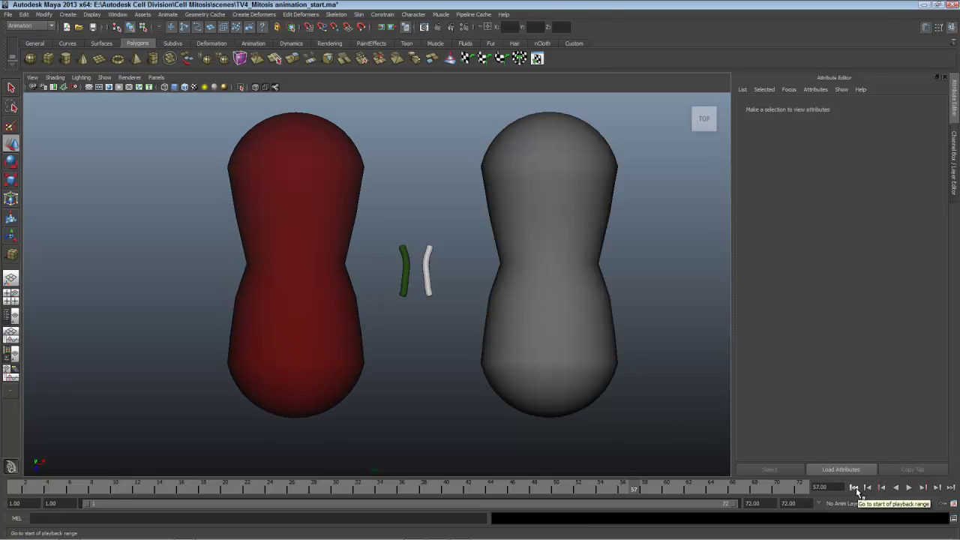
pyautogui.hotkey('alt', 'v')
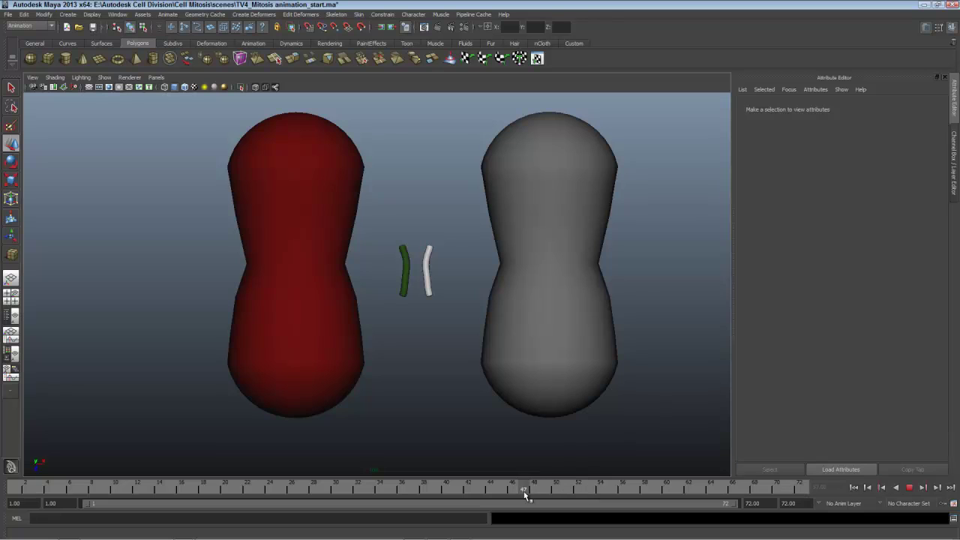
pyautogui.click(545, 491)
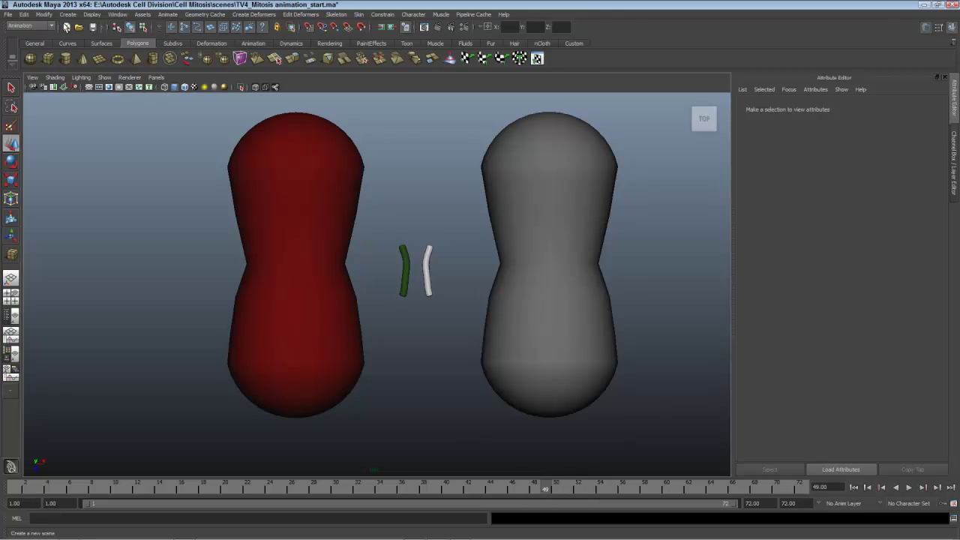
# Step: Unhide the diploid cell spheres with Display > Show
pyautogui.click(92, 15)
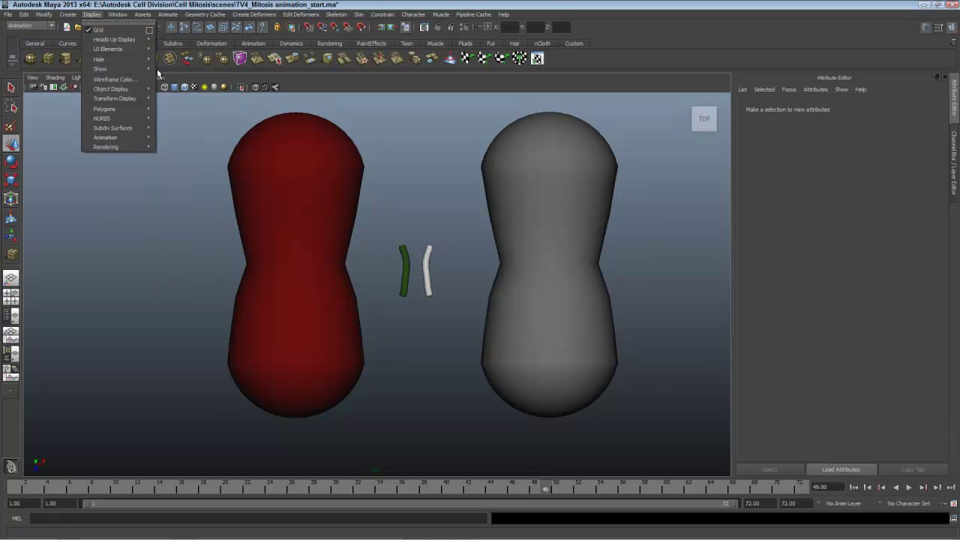
pyautogui.moveTo(157, 68)
pyautogui.click(187, 78)
# Step: Select the top diploid sphere and key Diploid_cell Transparency fully clear at frame 49
pyautogui.click(339, 193)
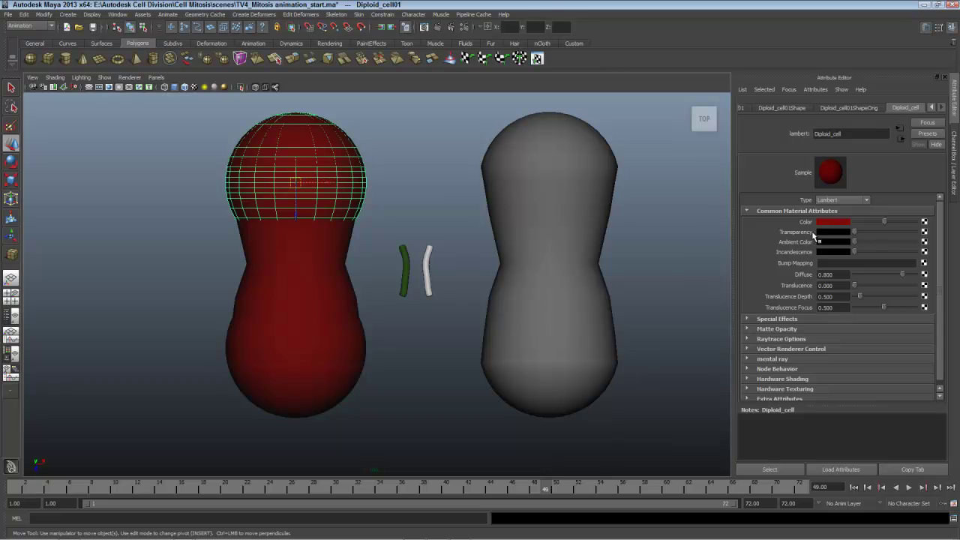
pyautogui.moveTo(853, 233); pyautogui.dragTo(935, 241)
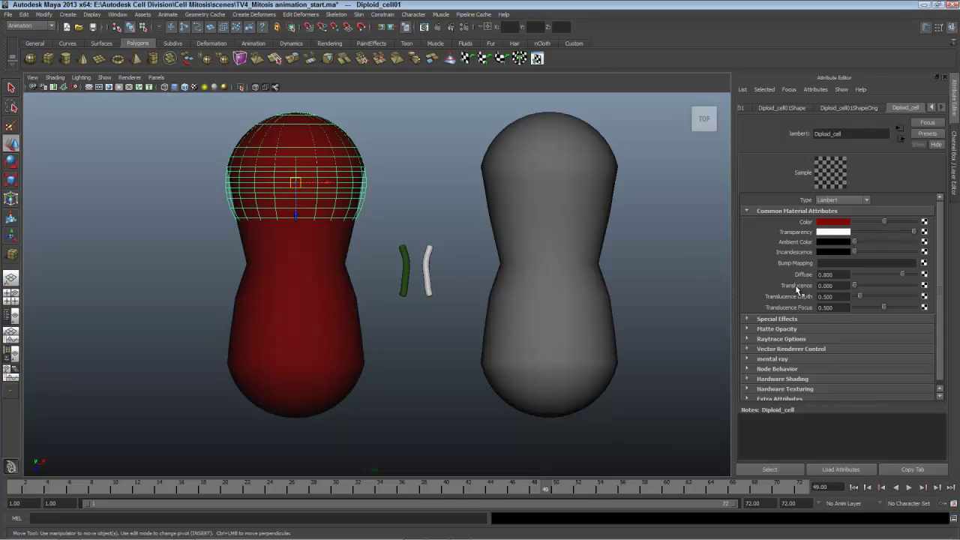
pyautogui.rightClick(797, 235)
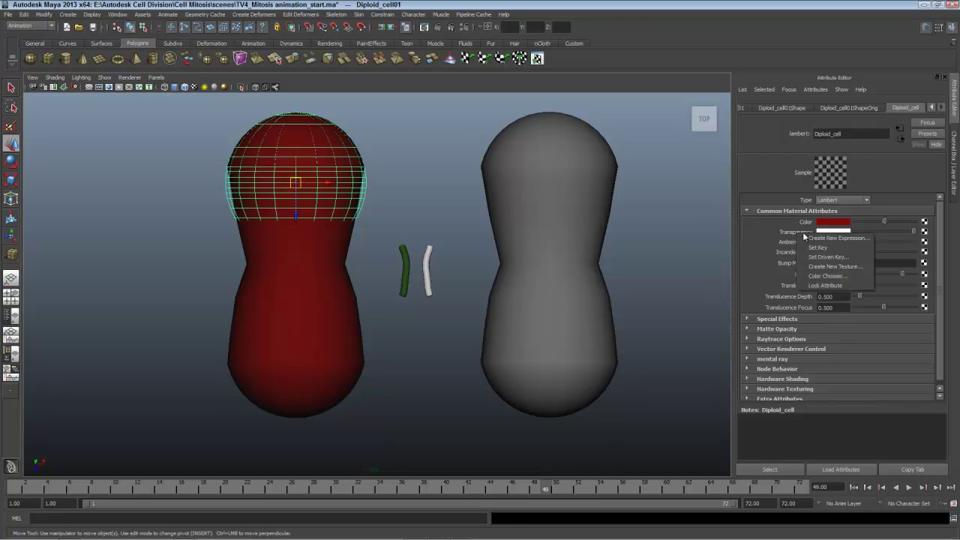
pyautogui.click(821, 254)
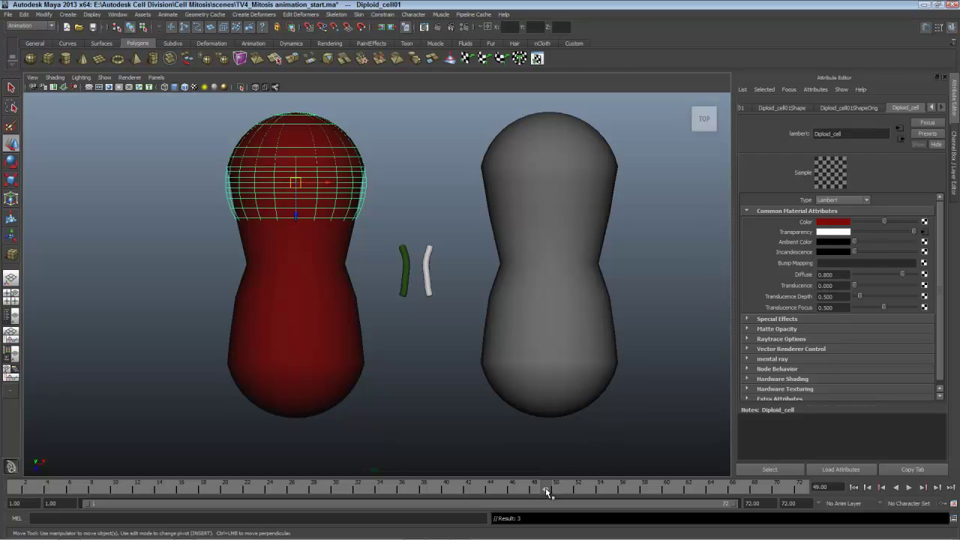
# Step: At frame 72, set Diploid_cell Transparency back to opaque, key it, and deselect
pyautogui.moveTo(545, 492); pyautogui.dragTo(806, 500)
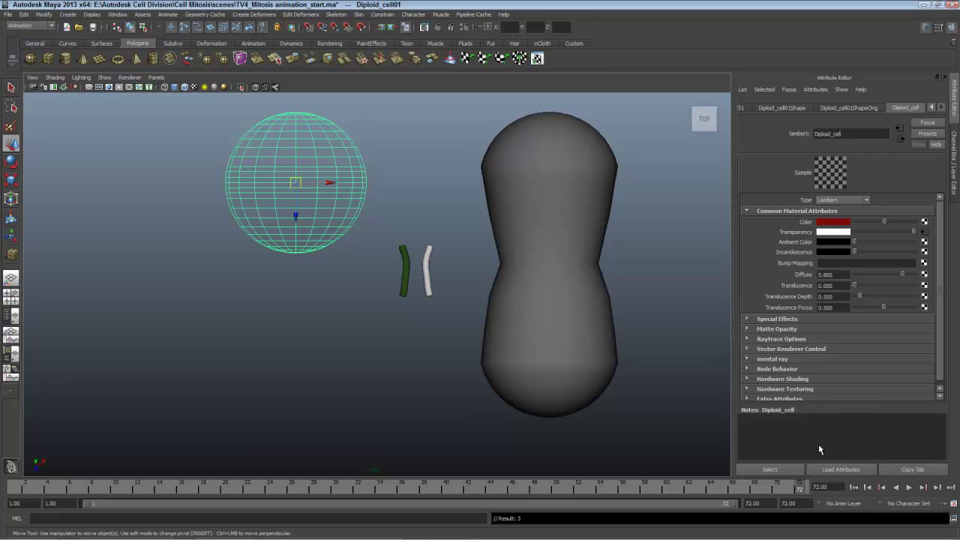
pyautogui.moveTo(915, 235); pyautogui.dragTo(821, 242)
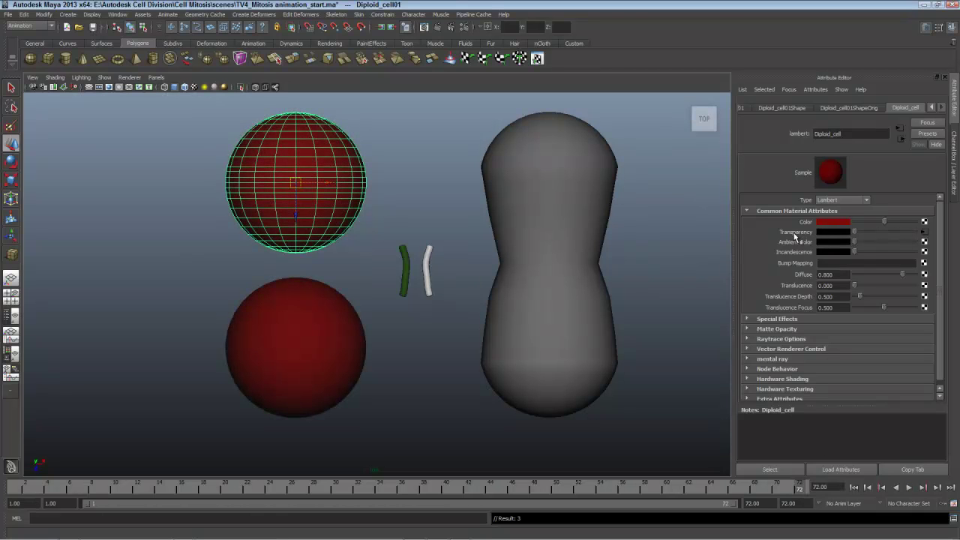
pyautogui.rightClick(805, 236)
pyautogui.click(808, 239)
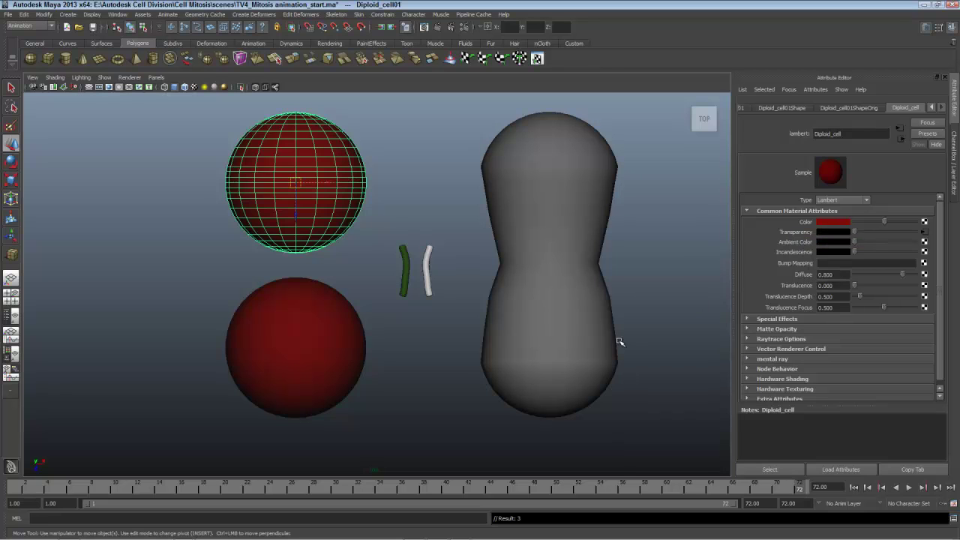
pyautogui.click(674, 353)
pyautogui.click(856, 487)
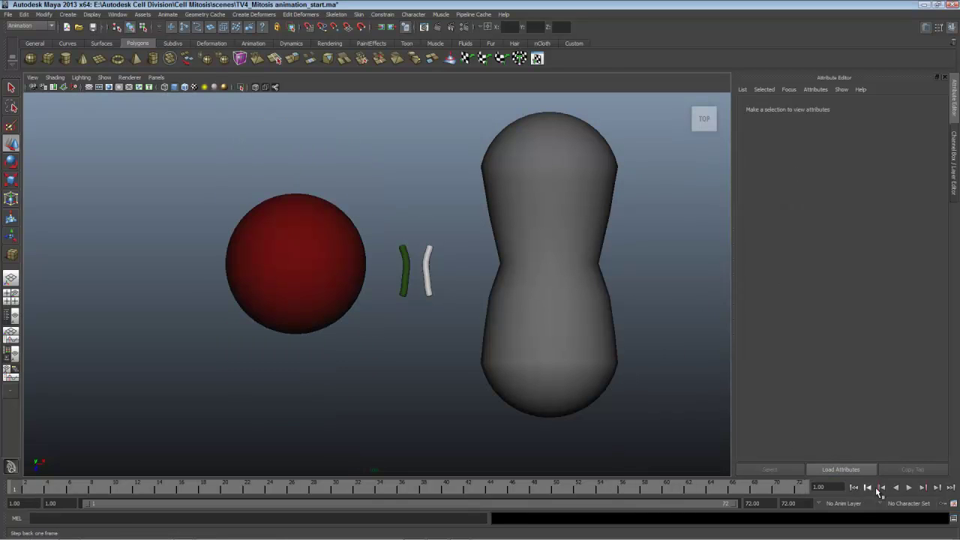
pyautogui.click(906, 487)
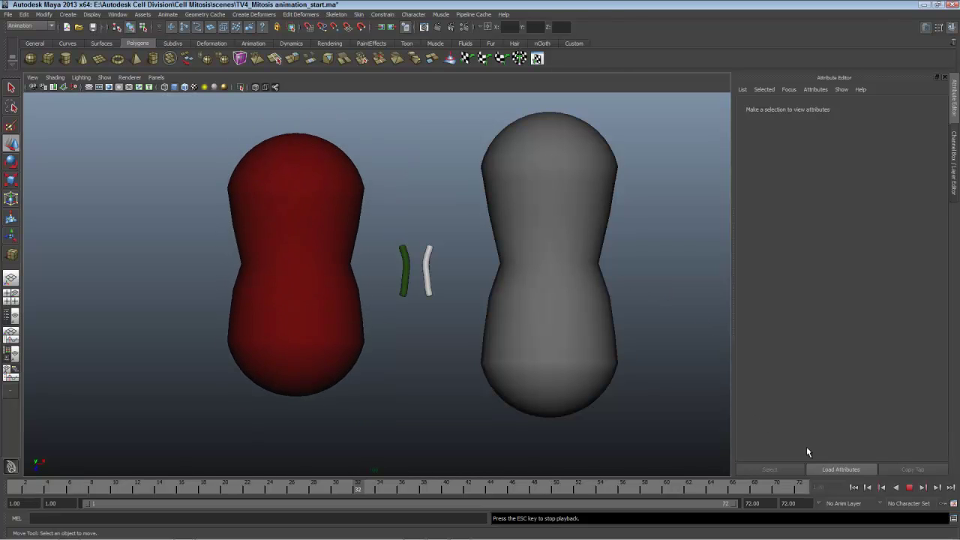
pyautogui.click(910, 487)
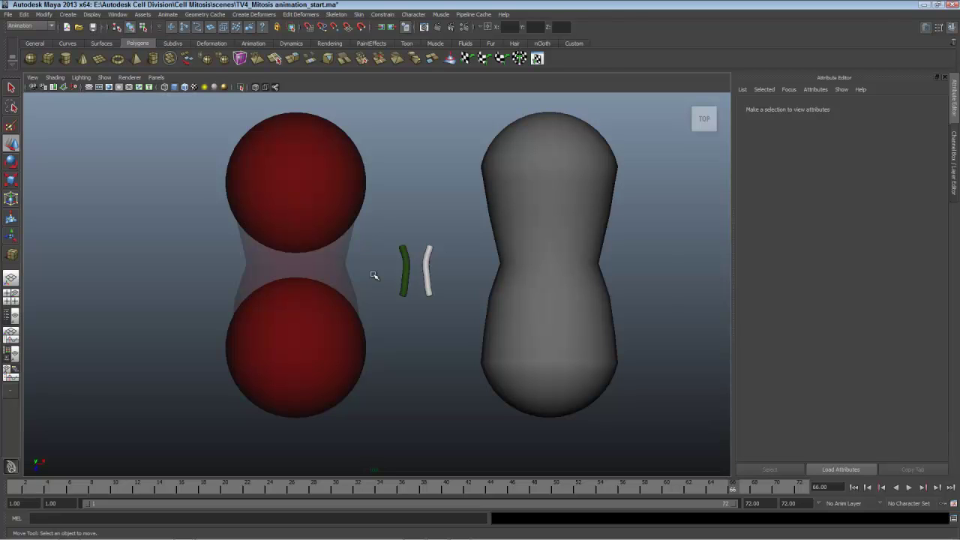
pyautogui.click(854, 487)
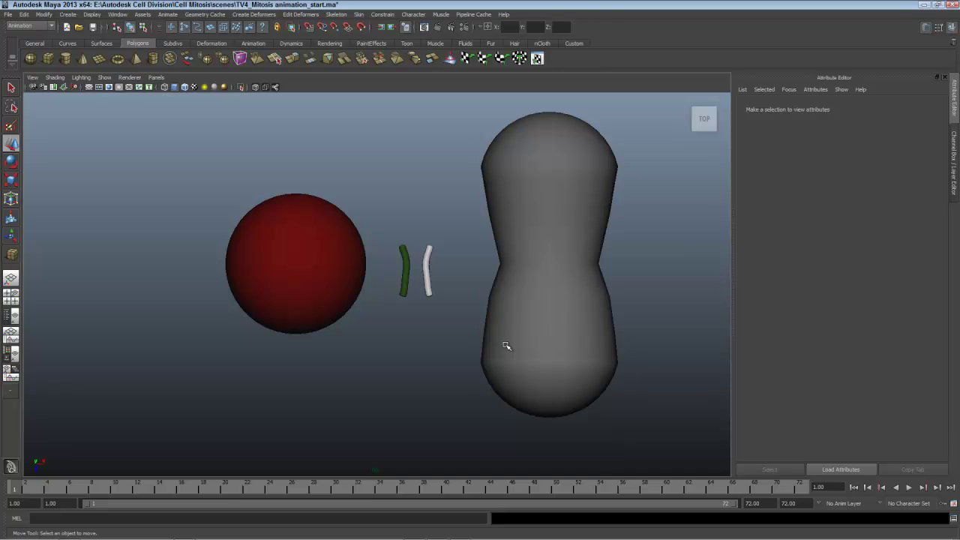